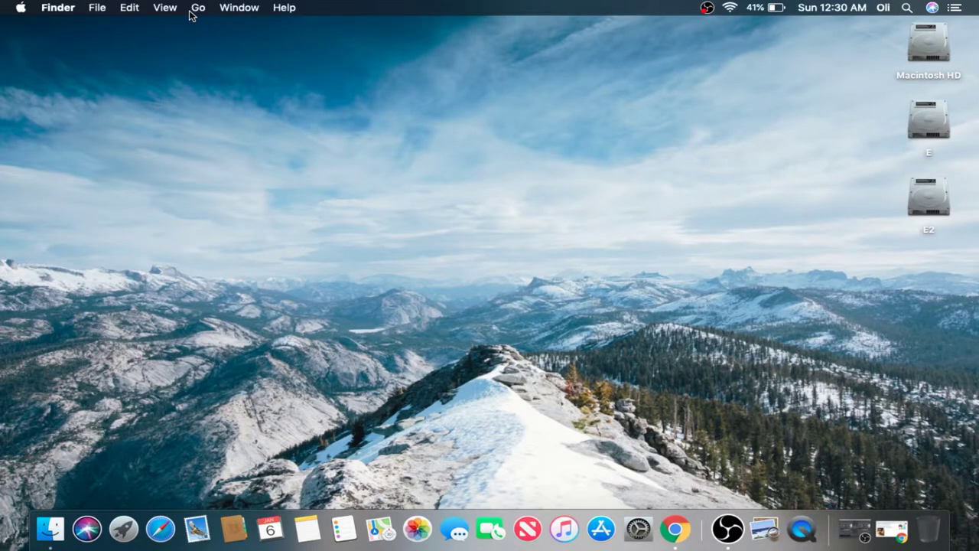
- Bring up the Cmd+Shift+5 capture toolbar and its Options menu: Desktop saving, 5-second timer, no microphone
{"action": "key", "text": "super+shift+5"}
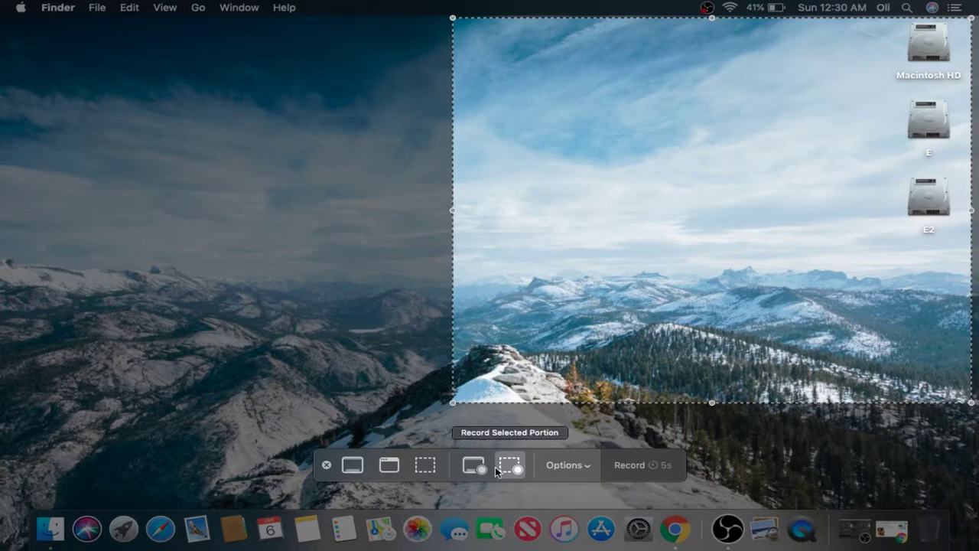
{"action": "left_click", "coordinate": [583, 465]}
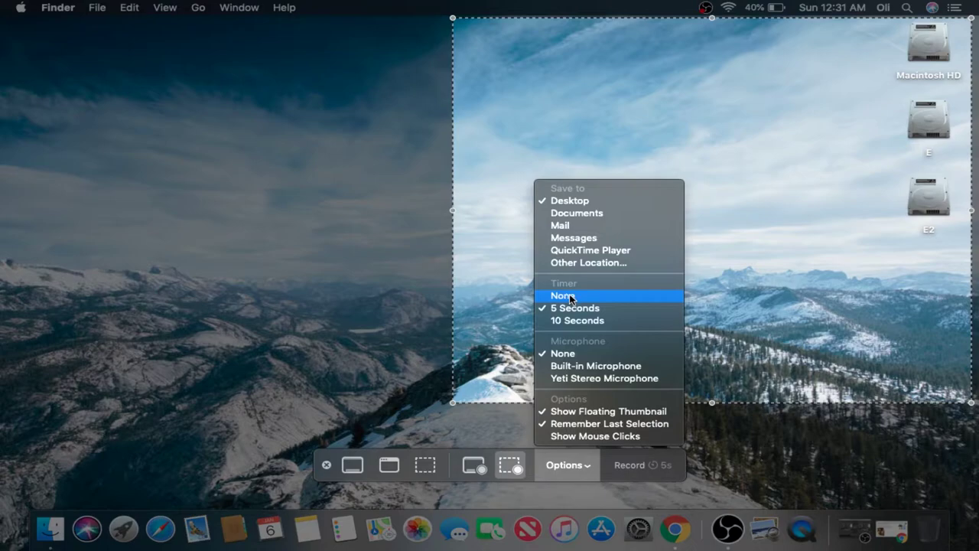
- Set the capture timer to None, confirm it in Options, and close the menu
{"action": "left_click", "coordinate": [567, 297]}
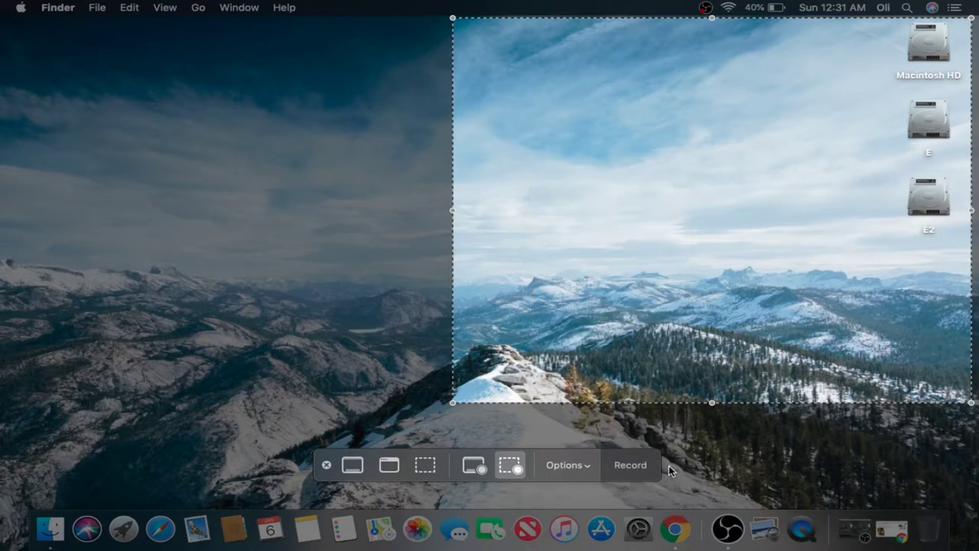
{"action": "left_click", "coordinate": [583, 465]}
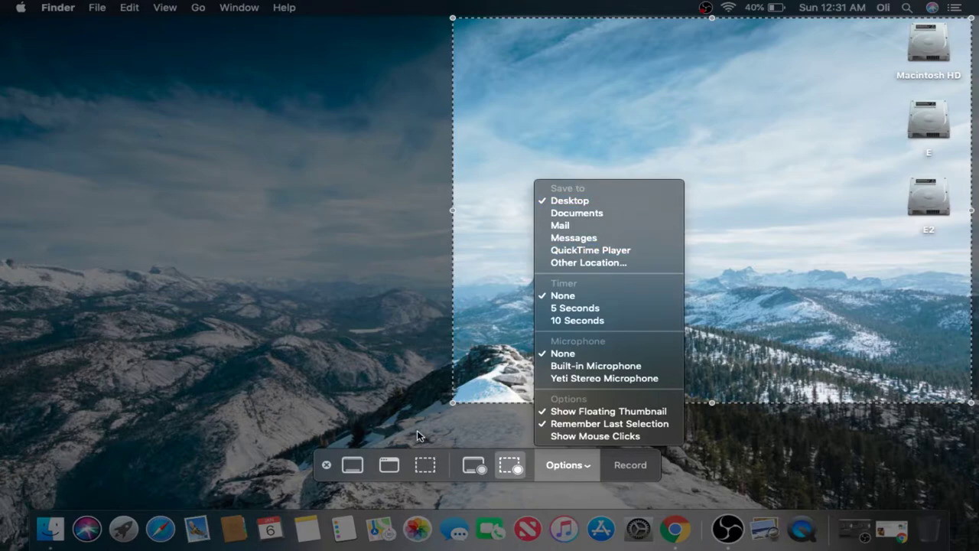
{"action": "left_click", "coordinate": [420, 451]}
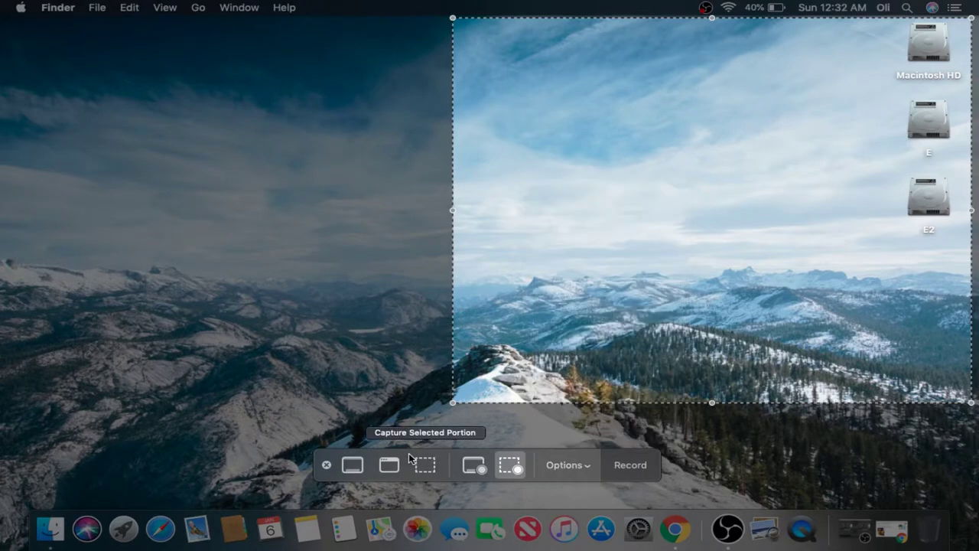
- Capture the entire screen to a desktop image, then view it in Preview and close it
{"action": "left_click", "coordinate": [353, 466]}
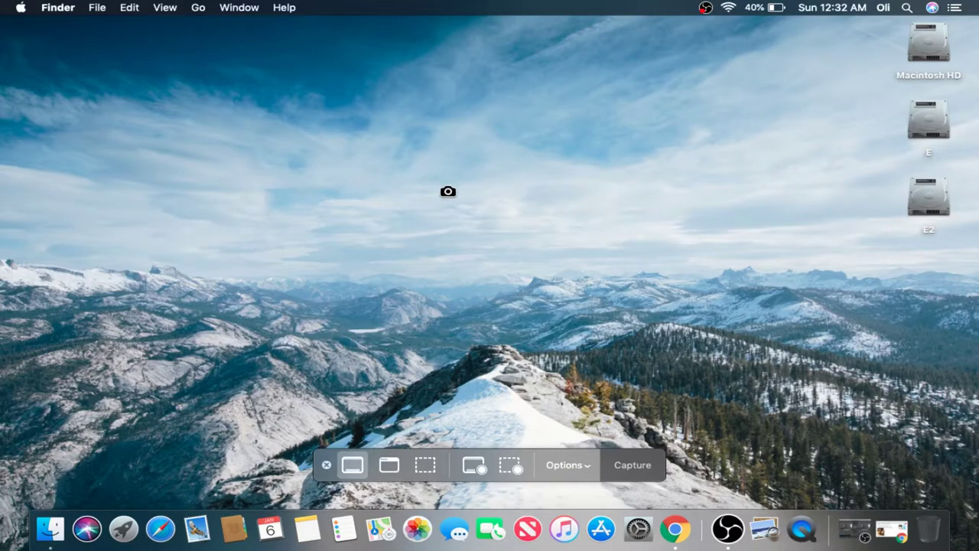
{"action": "left_click", "coordinate": [449, 193]}
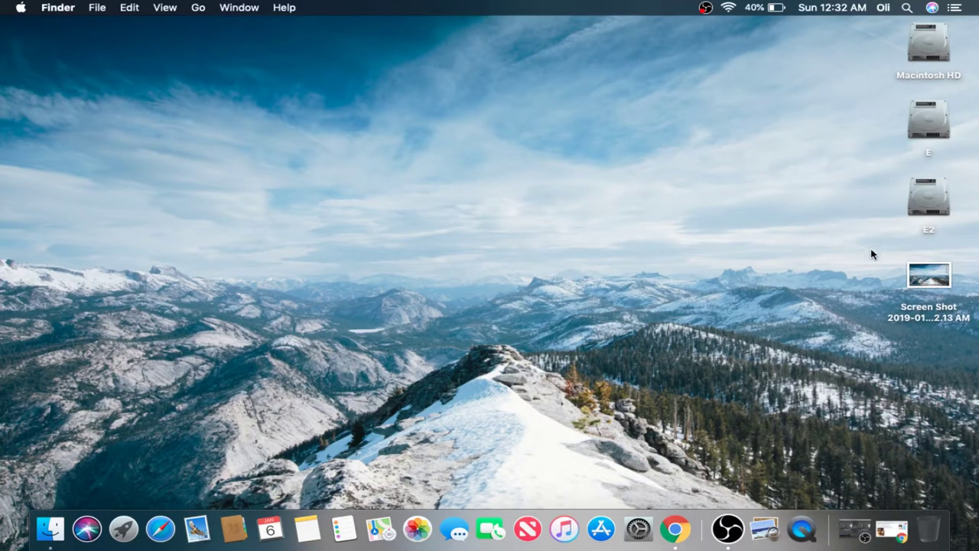
{"action": "double_click", "coordinate": [934, 280]}
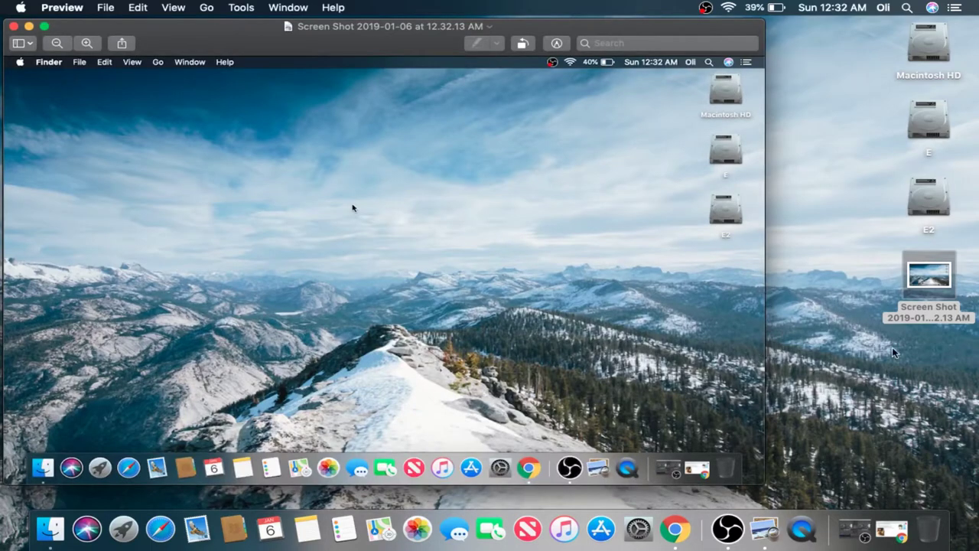
{"action": "left_click", "coordinate": [13, 26]}
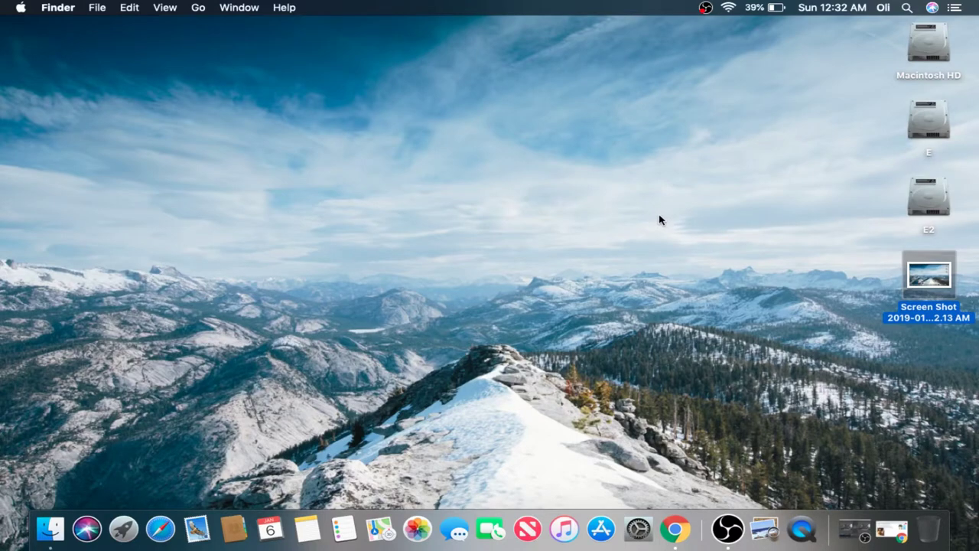
- Restore the minimised Chrome window showing the ThoughtCo article
{"action": "key", "text": "super+shift+5"}
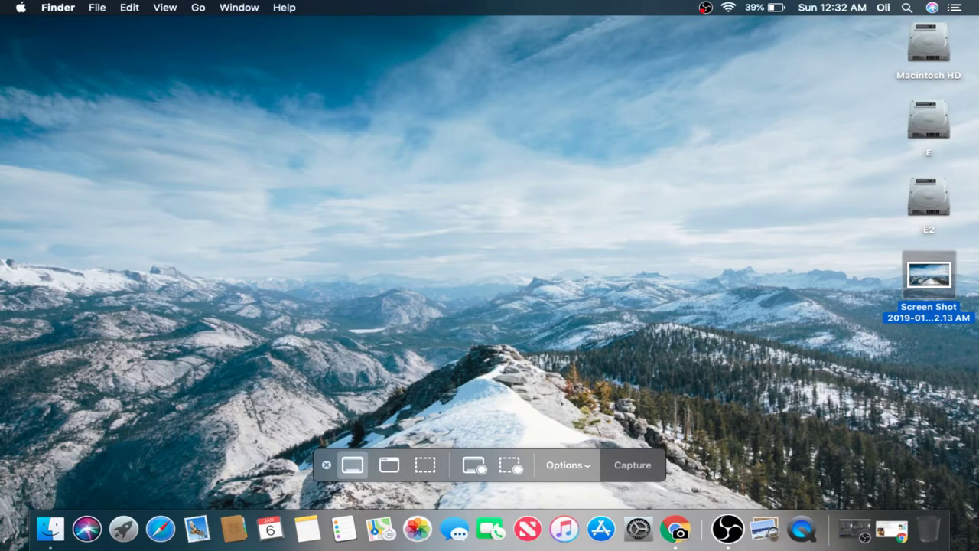
{"action": "left_click", "coordinate": [345, 397]}
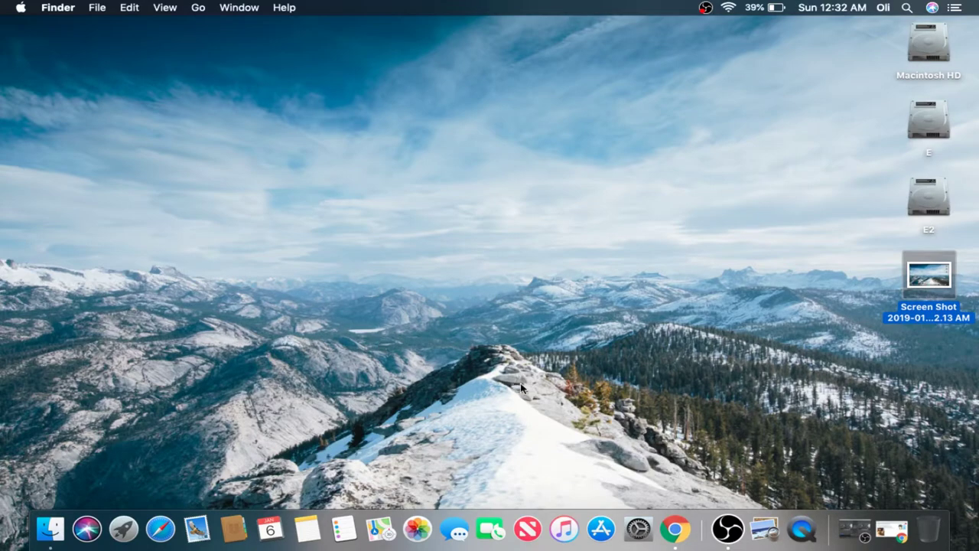
{"action": "left_click", "coordinate": [675, 529]}
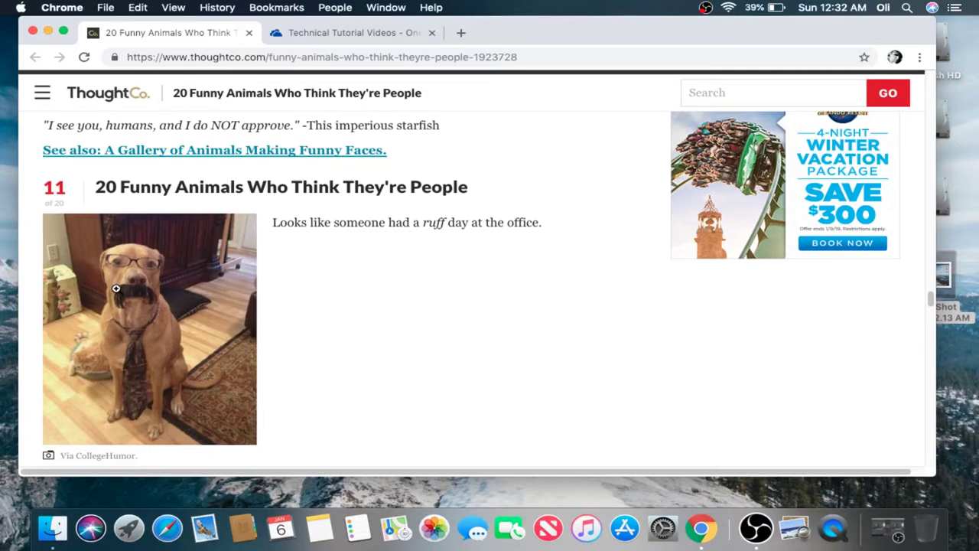
- Capture a screenshot of only the Chrome window and dismiss the markup view
{"action": "key", "text": "super+shift+5"}
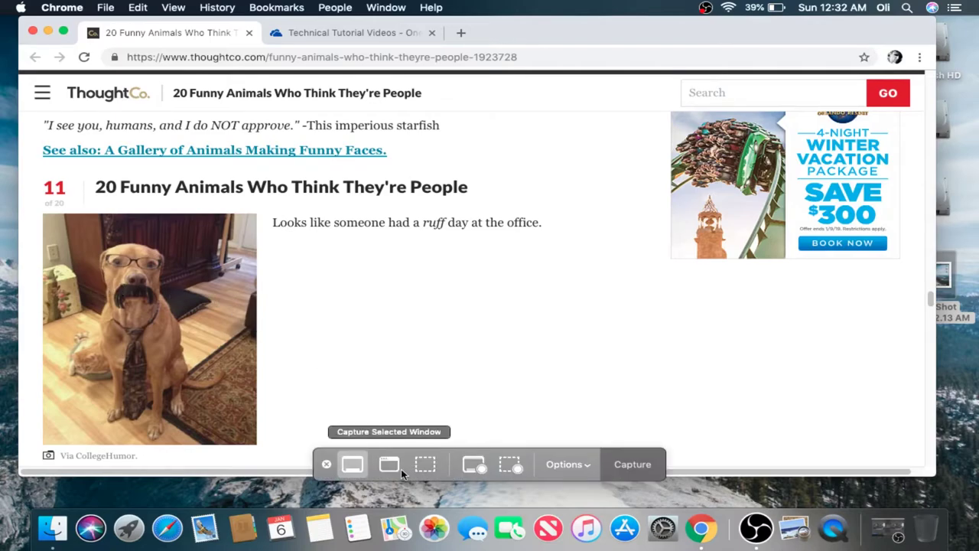
{"action": "left_click", "coordinate": [390, 465]}
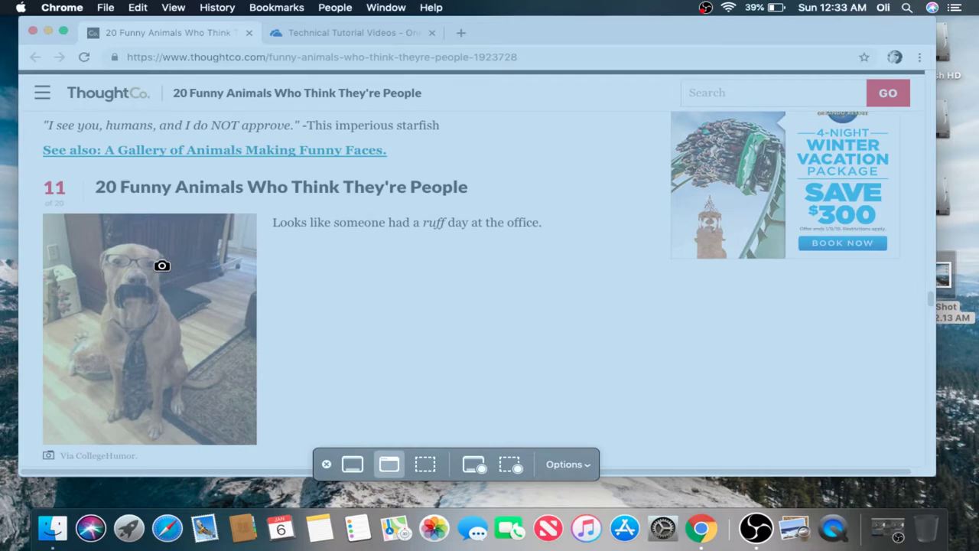
{"action": "left_click", "coordinate": [161, 266]}
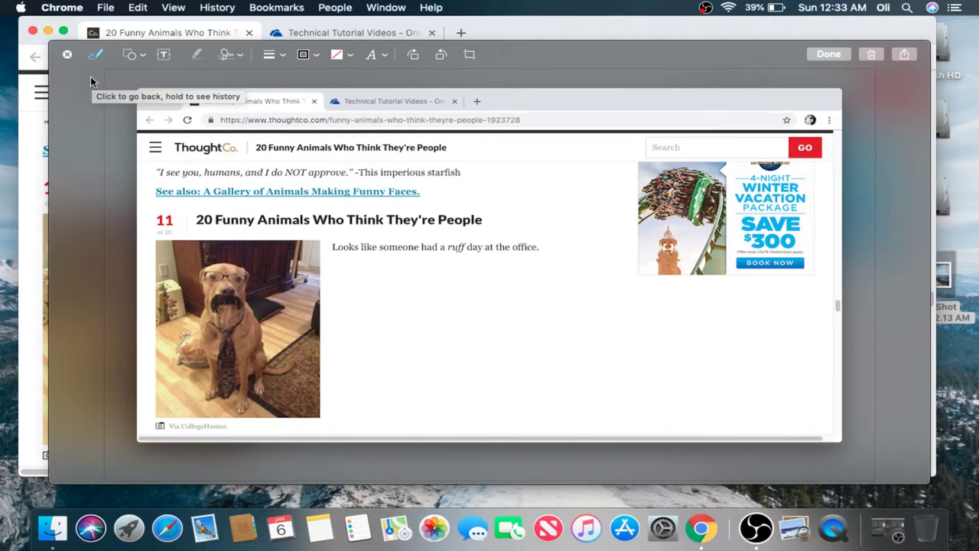
{"action": "key", "text": "Escape"}
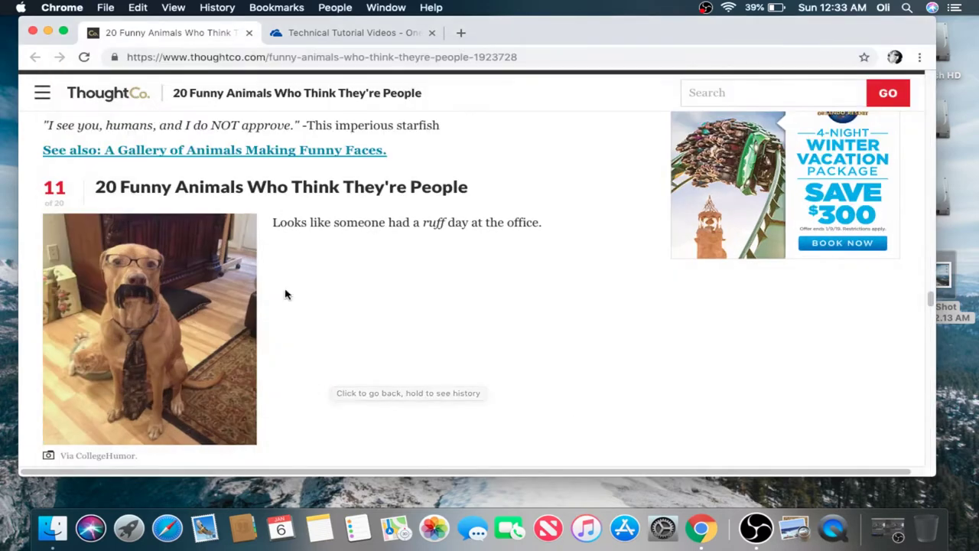
- Minimise Chrome and capture a selected-portion screenshot of the right-hand strip of drive and screenshot icons
{"action": "left_click", "coordinate": [48, 30]}
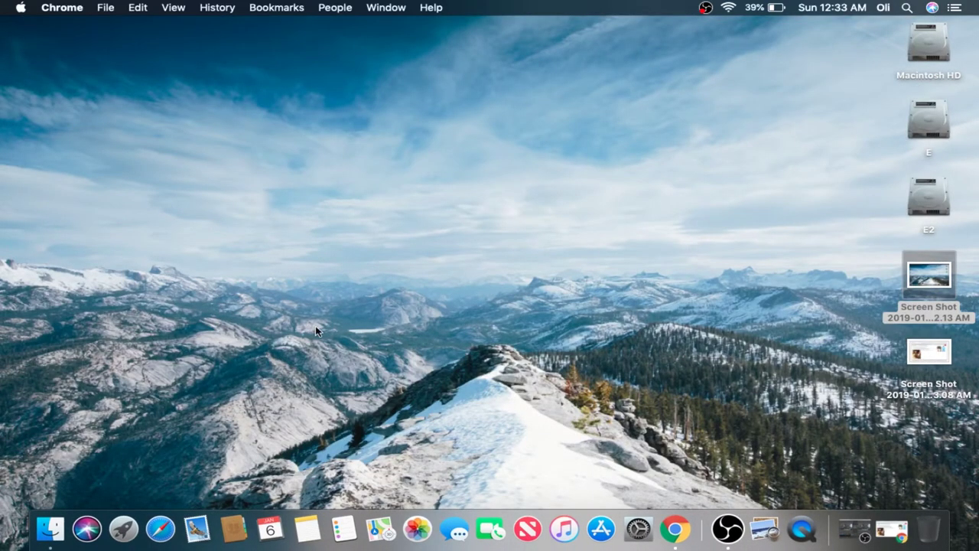
{"action": "key", "text": "super+shift+5"}
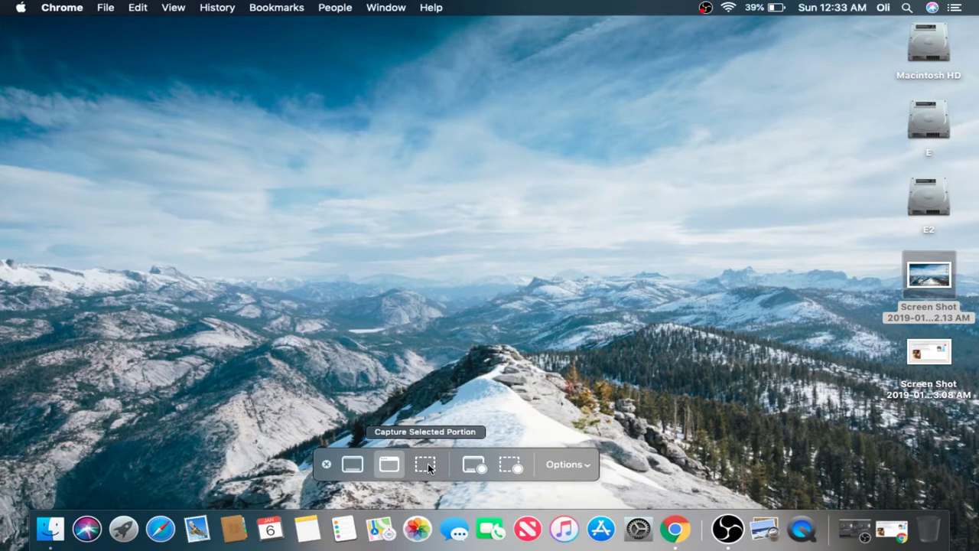
{"action": "left_click", "coordinate": [426, 466]}
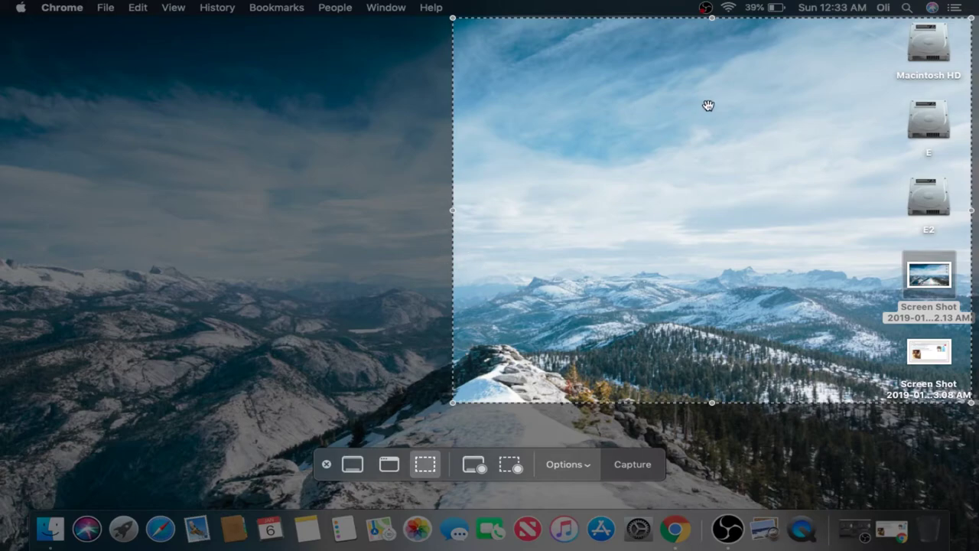
{"action": "left_click_drag", "start_coordinate": [743, 98], "coordinate": [494, 138]}
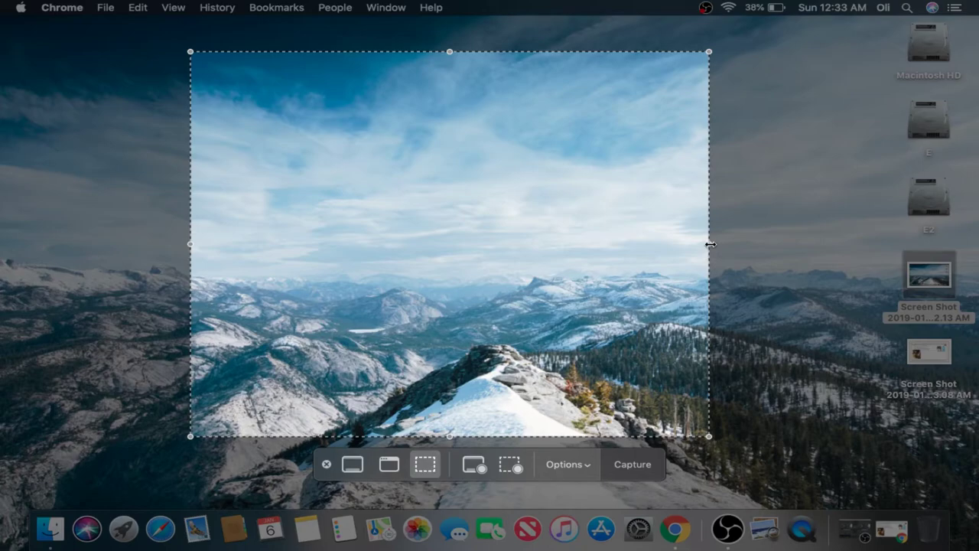
{"action": "left_click_drag", "start_coordinate": [710, 244], "coordinate": [976, 245]}
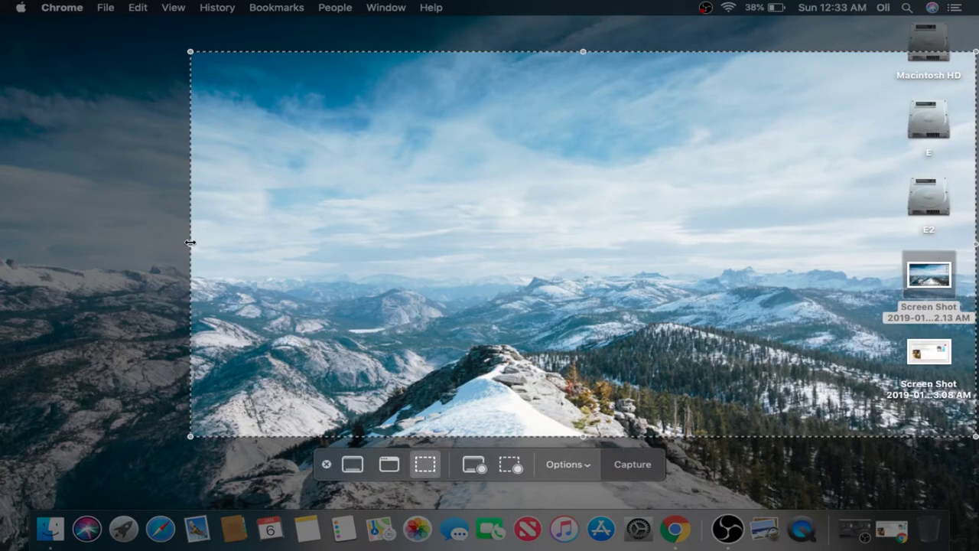
{"action": "left_click_drag", "start_coordinate": [190, 244], "coordinate": [836, 286]}
{"action": "left_click_drag", "start_coordinate": [886, 244], "coordinate": [895, 189]}
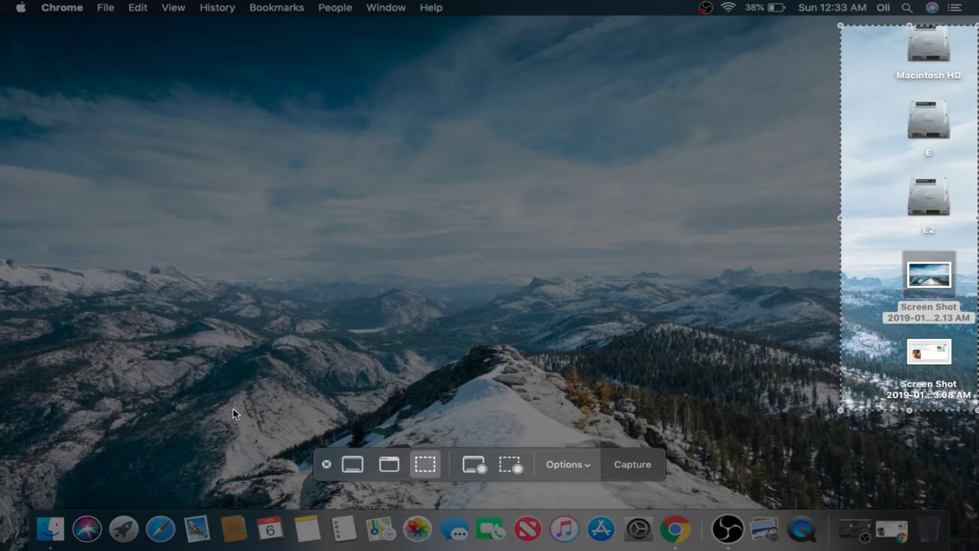
{"action": "left_click", "coordinate": [631, 465]}
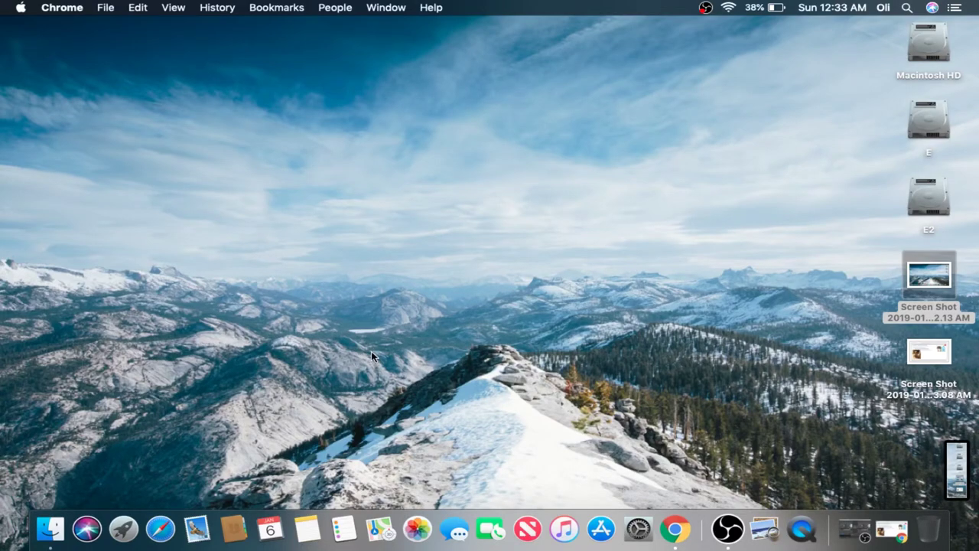
- Set the timer to 5 Seconds and start a Record Entire Screen capture
{"action": "key", "text": "super+shift+5"}
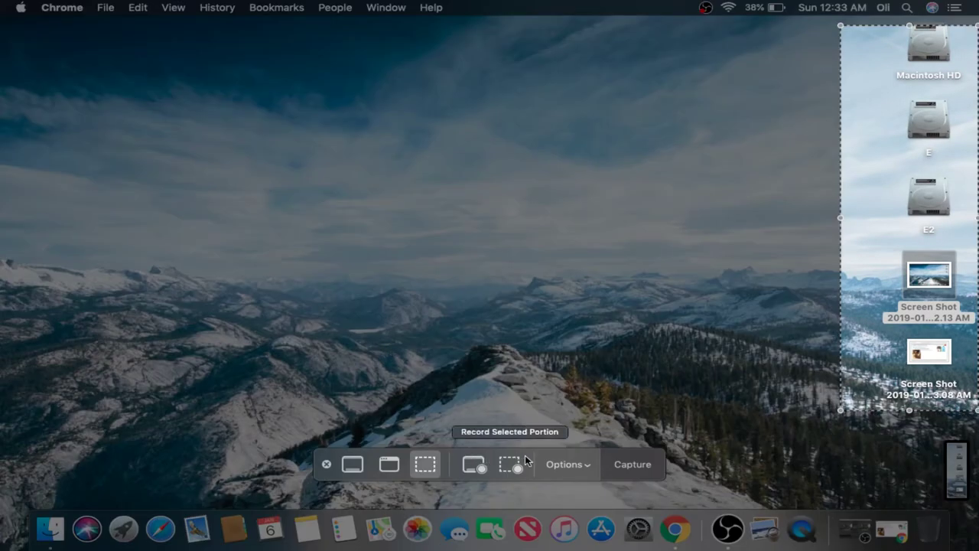
{"action": "left_click", "coordinate": [585, 464]}
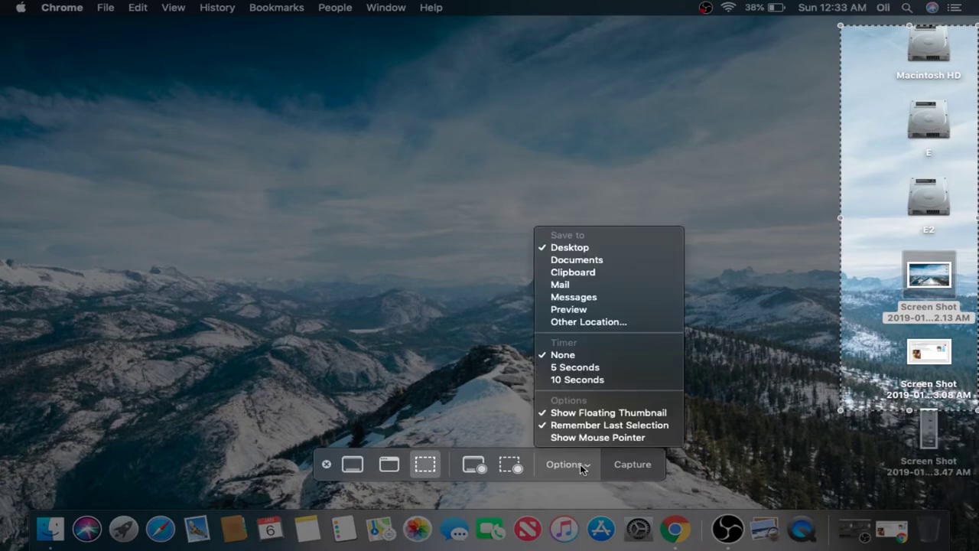
{"action": "left_click", "coordinate": [573, 368]}
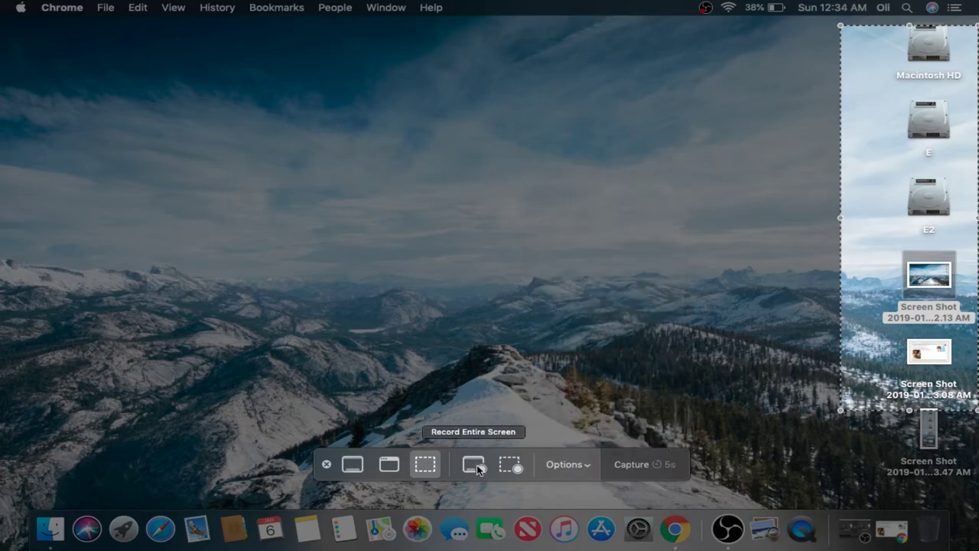
{"action": "left_click", "coordinate": [475, 466]}
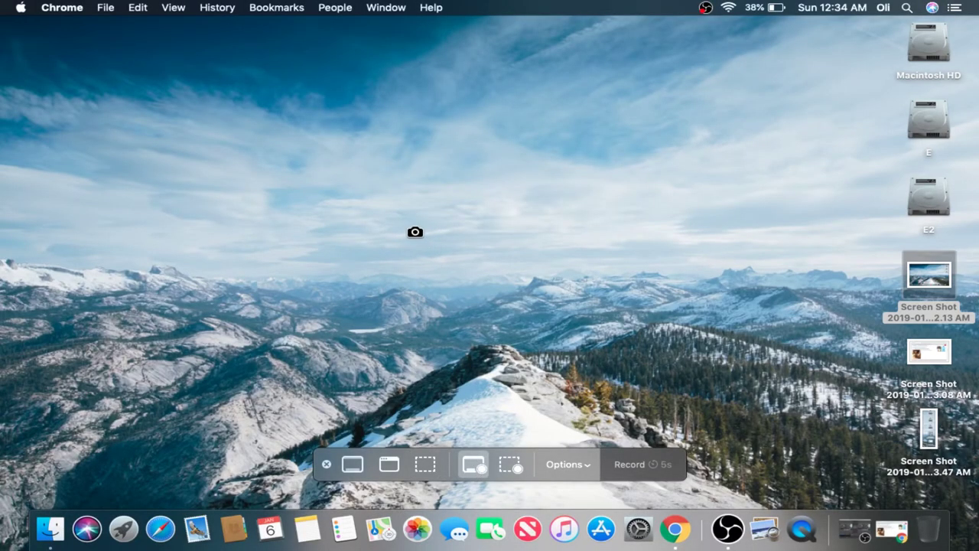
{"action": "left_click", "coordinate": [415, 231]}
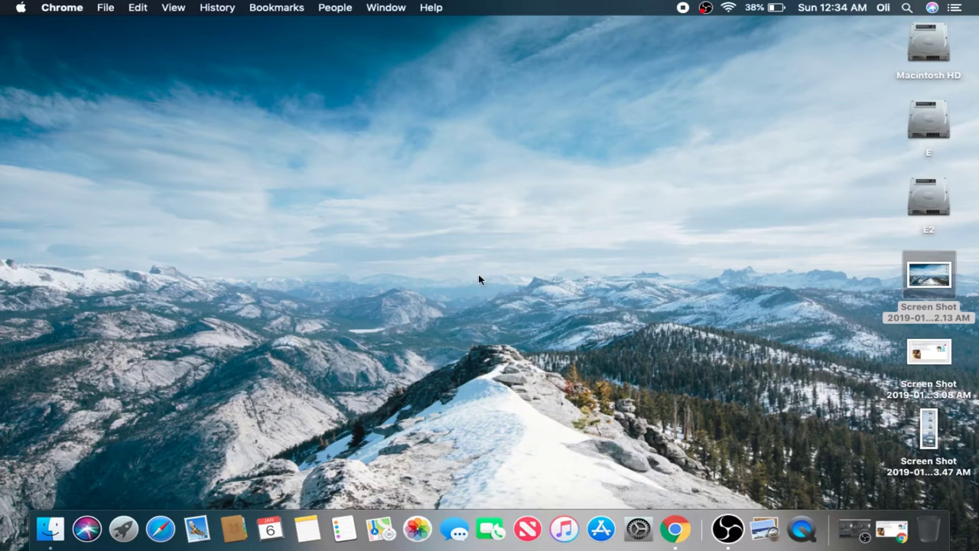
- Move the three screenshots into the middle of the desktop, stop the recording, and select the recording file
{"action": "left_click_drag", "start_coordinate": [911, 289], "coordinate": [240, 151]}
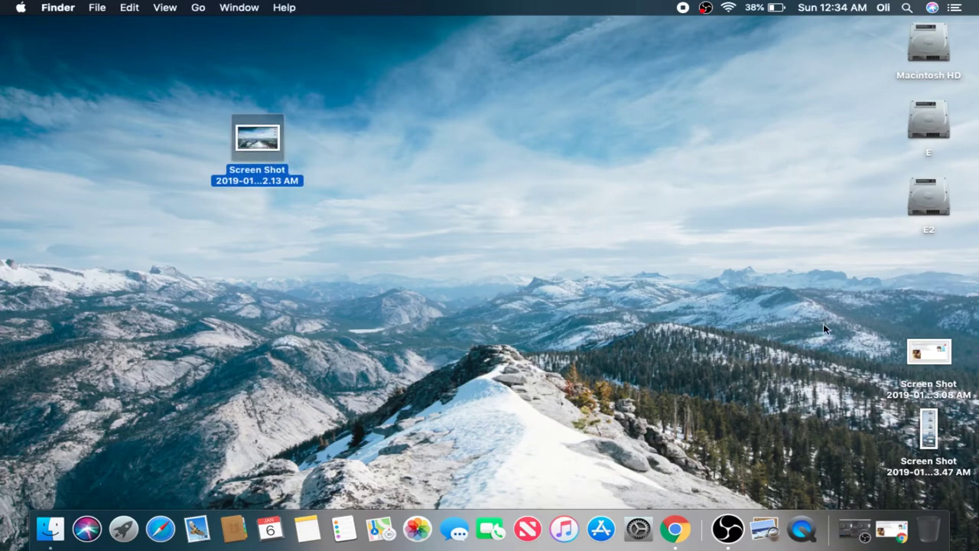
{"action": "left_click_drag", "start_coordinate": [921, 352], "coordinate": [445, 97]}
{"action": "left_click_drag", "start_coordinate": [935, 424], "coordinate": [336, 254]}
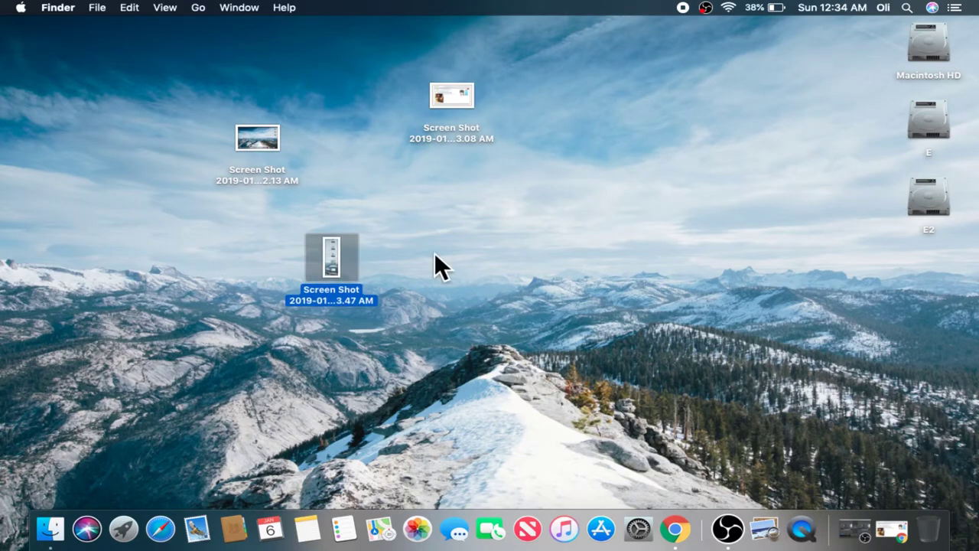
{"action": "left_click", "coordinate": [683, 8]}
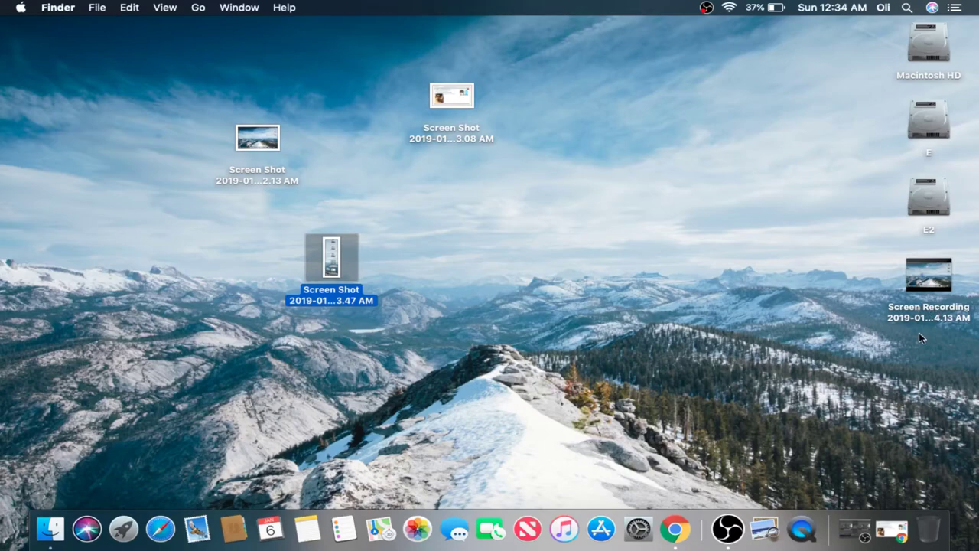
{"action": "left_click", "coordinate": [946, 287]}
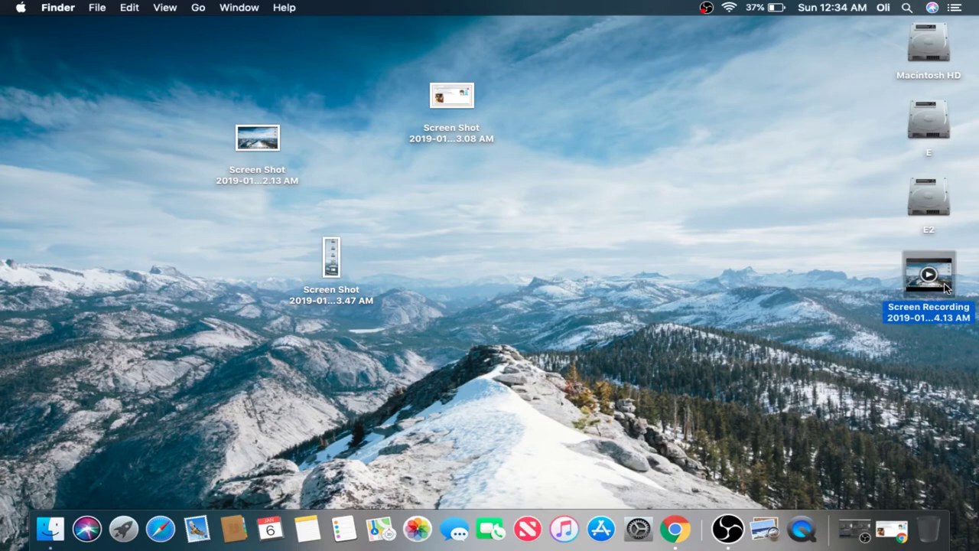
- Play the 11-second Screen Recording in QuickTime Player, then close its window
{"action": "double_click", "coordinate": [946, 287]}
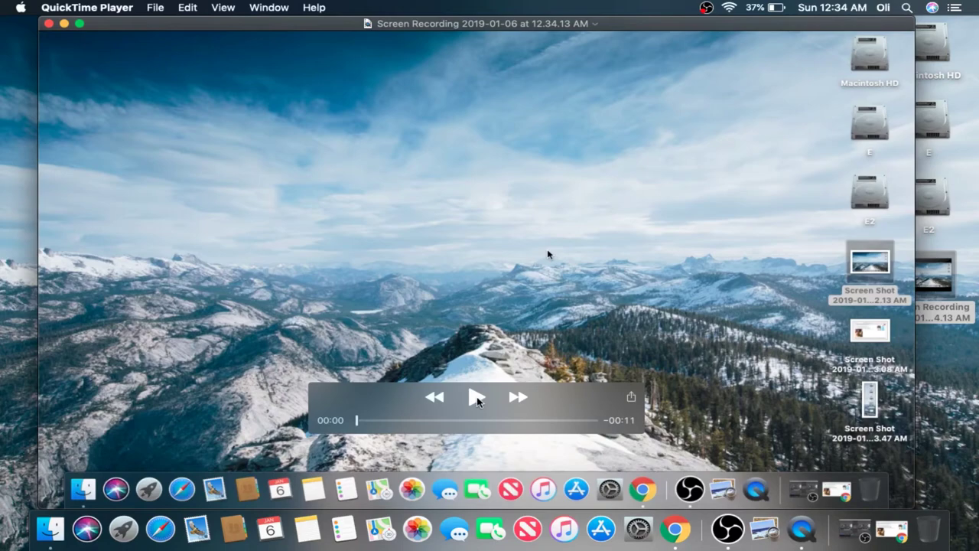
{"action": "key", "text": "space"}
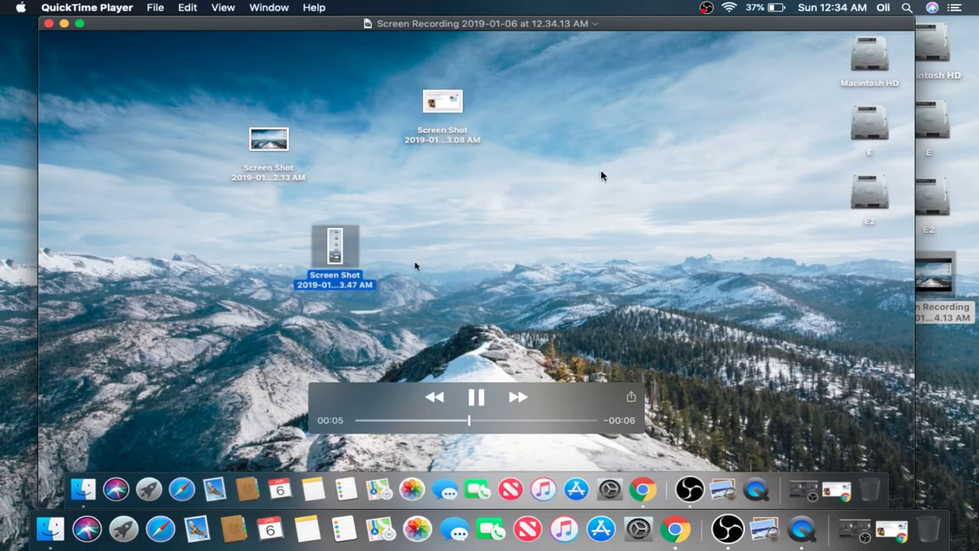
{"action": "left_click", "coordinate": [50, 24]}
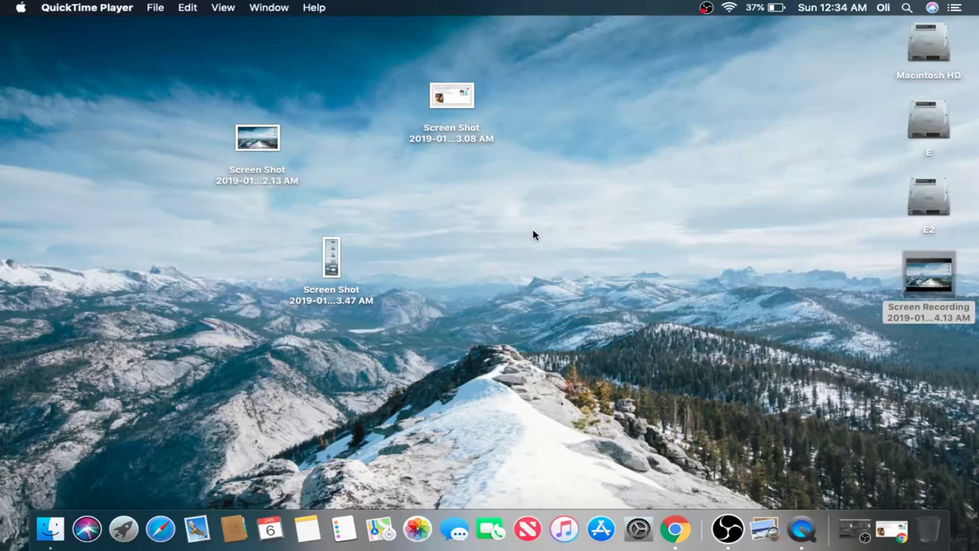